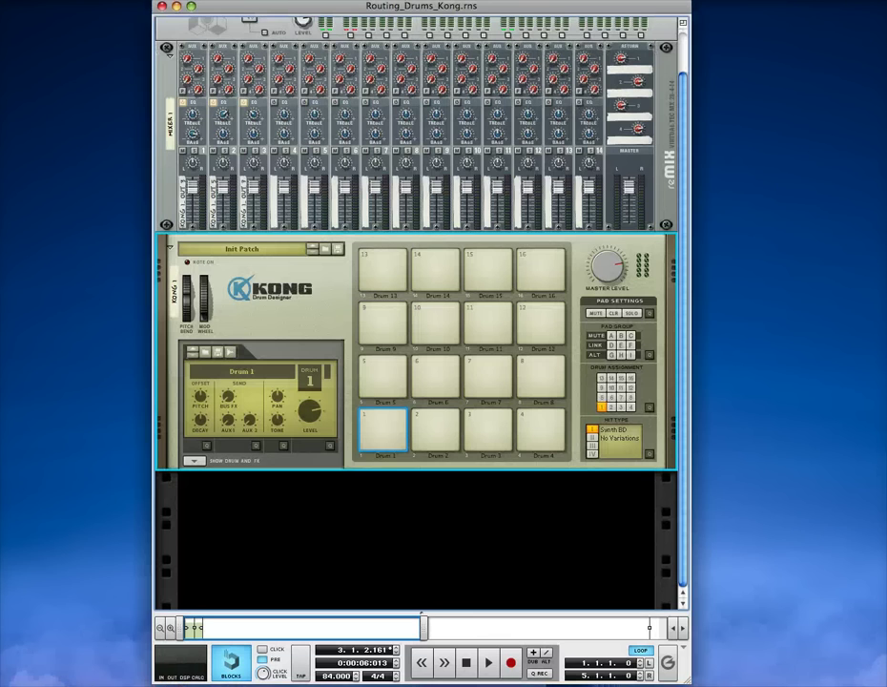
# Step: Create a new empty song, untitled 2, and minimize the Routing_Drums_Kong.rns window
pyautogui.click(71, 0)
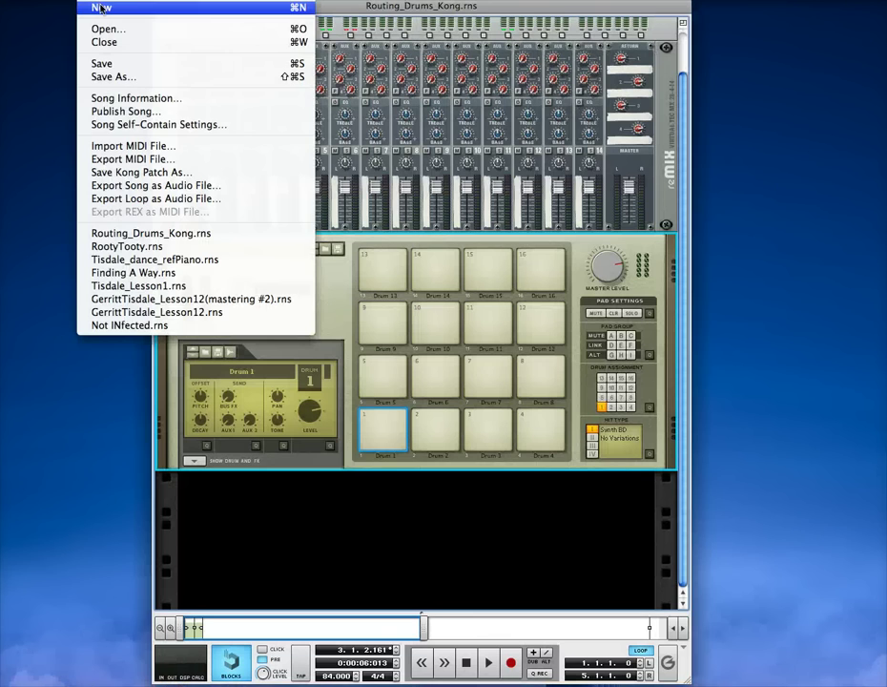
pyautogui.click(74, 6)
pyautogui.press('super+grave')
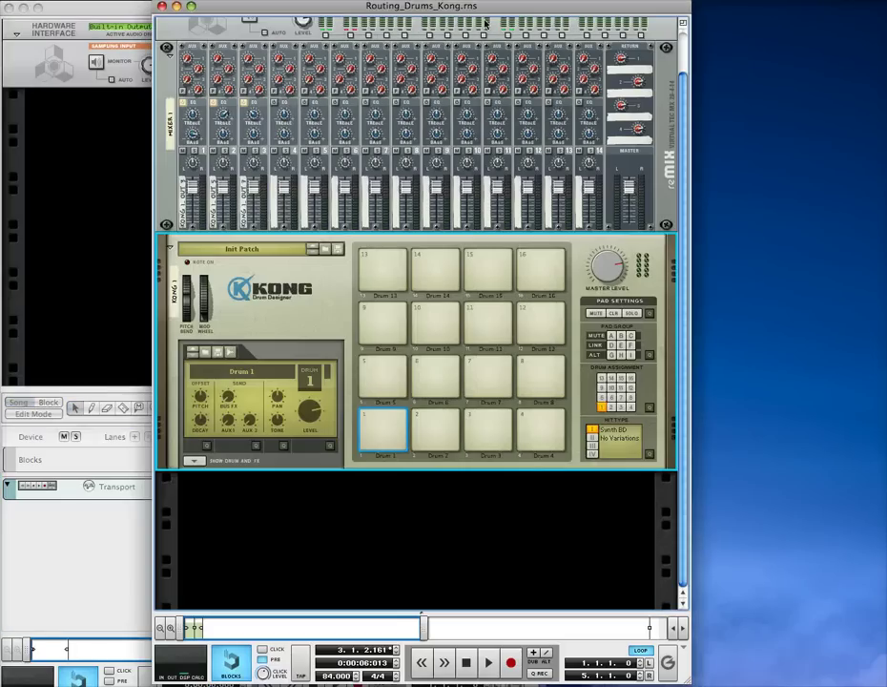
pyautogui.click(176, 7)
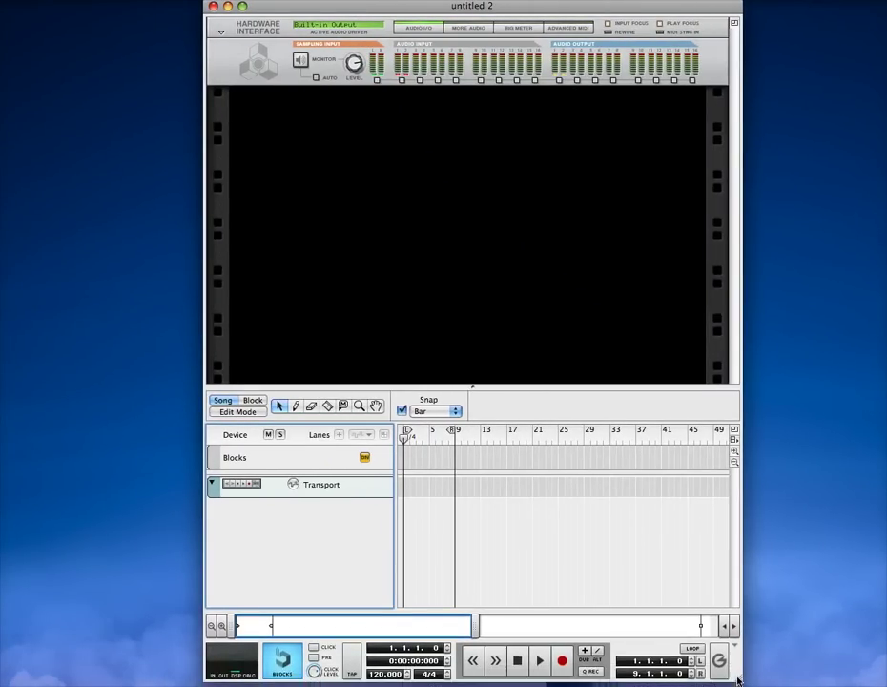
# Step: Lower the tempo from 120 to 84 and add a Mixer 14:2 to the rack
pyautogui.moveTo(408, 673); pyautogui.dragTo(411, 679)
pyautogui.click(143, 0)
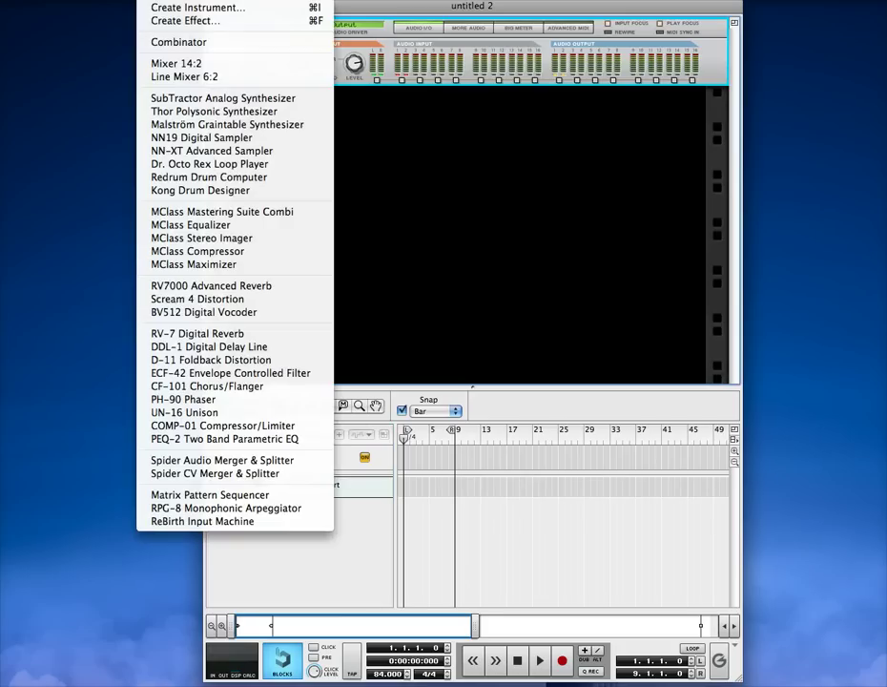
pyautogui.click(190, 63)
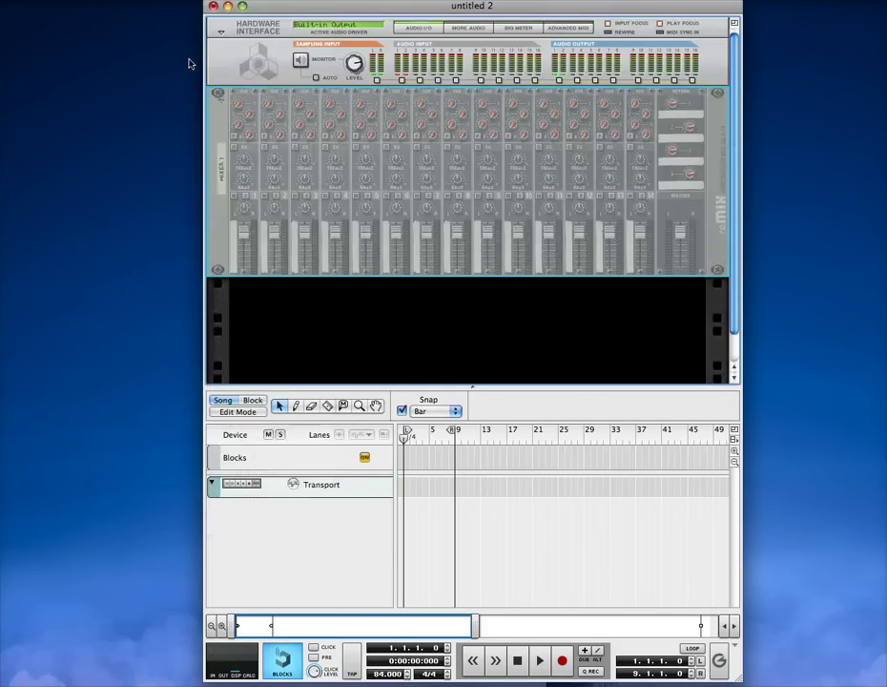
# Step: Add a Kong Drum Designer and dismiss the missing default patch alert
pyautogui.rightClick(223, 141)
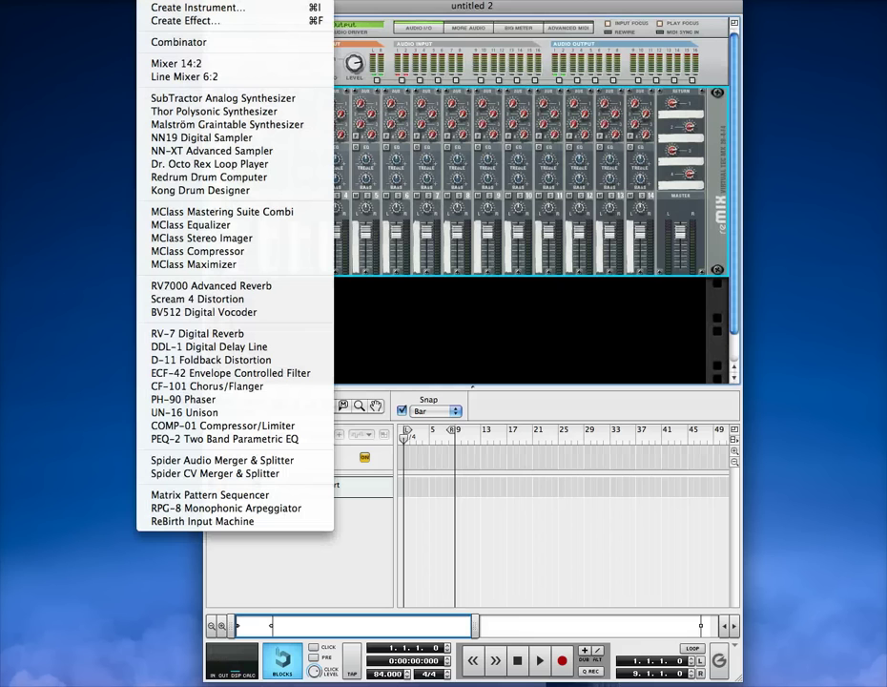
pyautogui.click(219, 190)
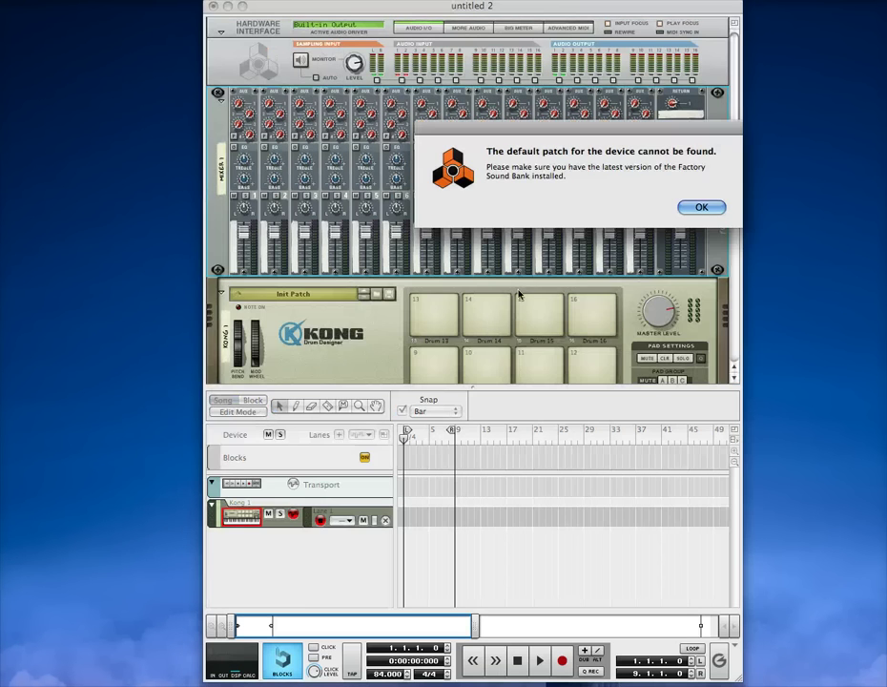
pyautogui.click(694, 211)
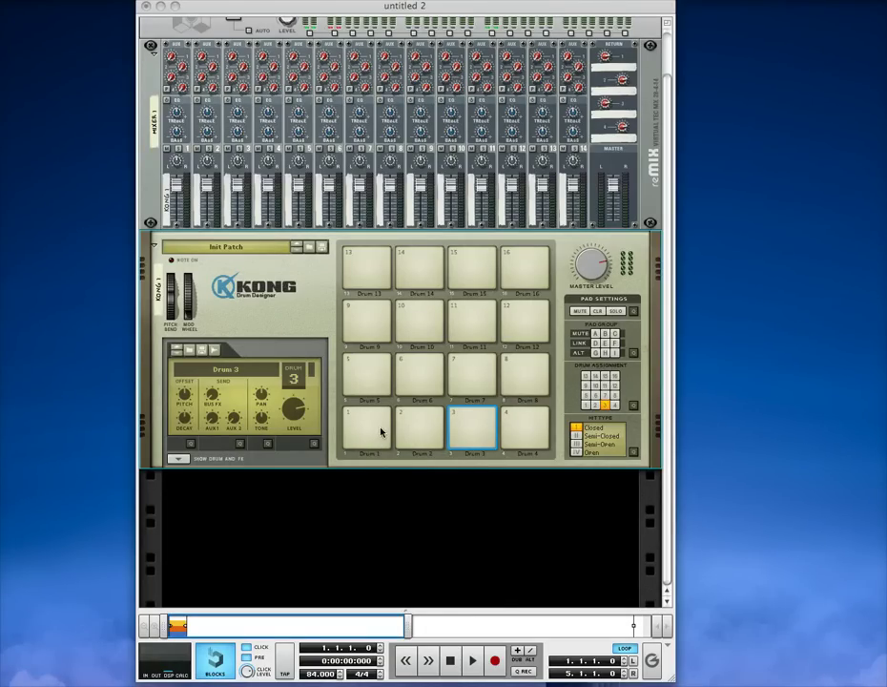
pyautogui.click(380, 432)
pyautogui.click(416, 422)
pyautogui.click(416, 425)
pyautogui.click(467, 424)
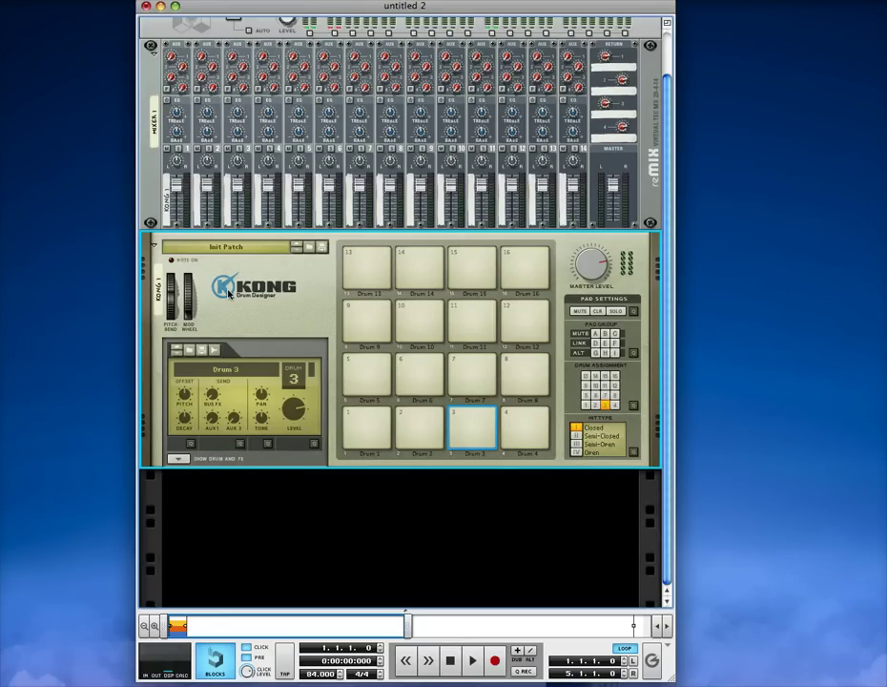
# Step: Flip the rack to the back and unplug Kong 1's Main Audio Out from mixer channel 1
pyautogui.press('Tab')
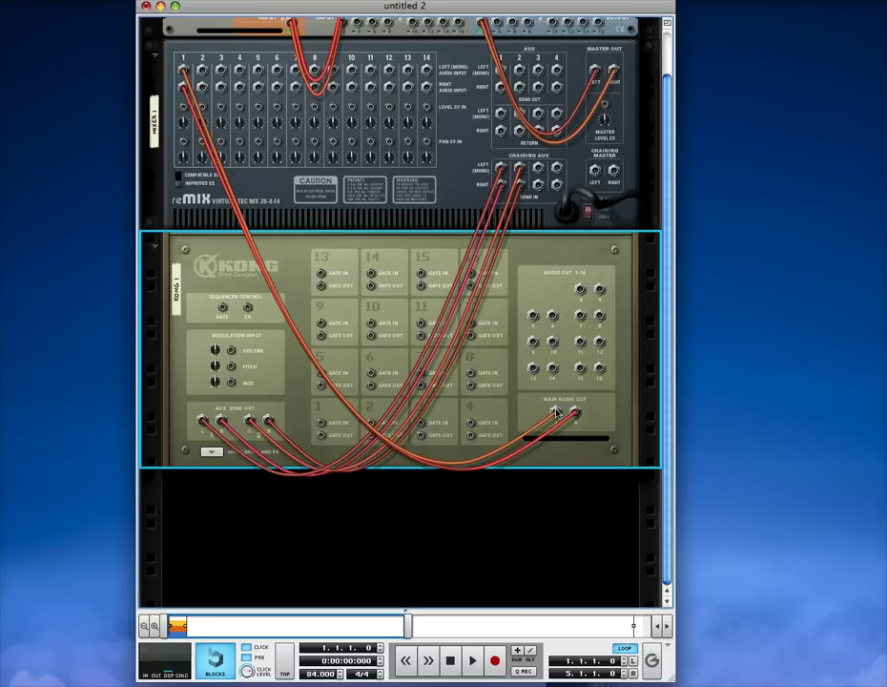
pyautogui.moveTo(556, 412)
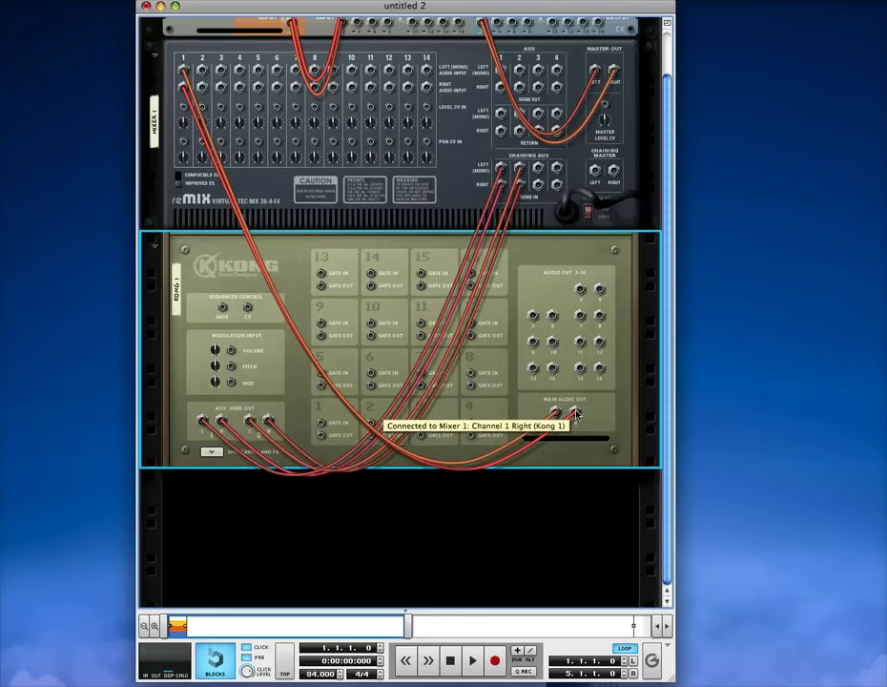
pyautogui.moveTo(575, 413); pyautogui.dragTo(580, 289)
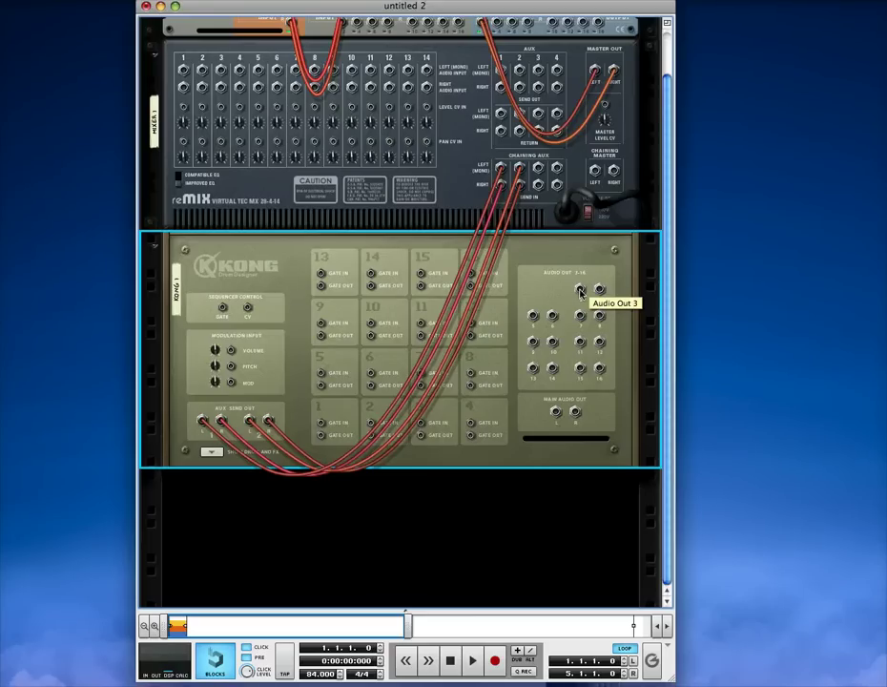
# Step: Cable Kong's Audio Out 3, Out 5 and one more output into mixer channels 1, 2 and 3
pyautogui.moveTo(580, 292); pyautogui.dragTo(184, 73)
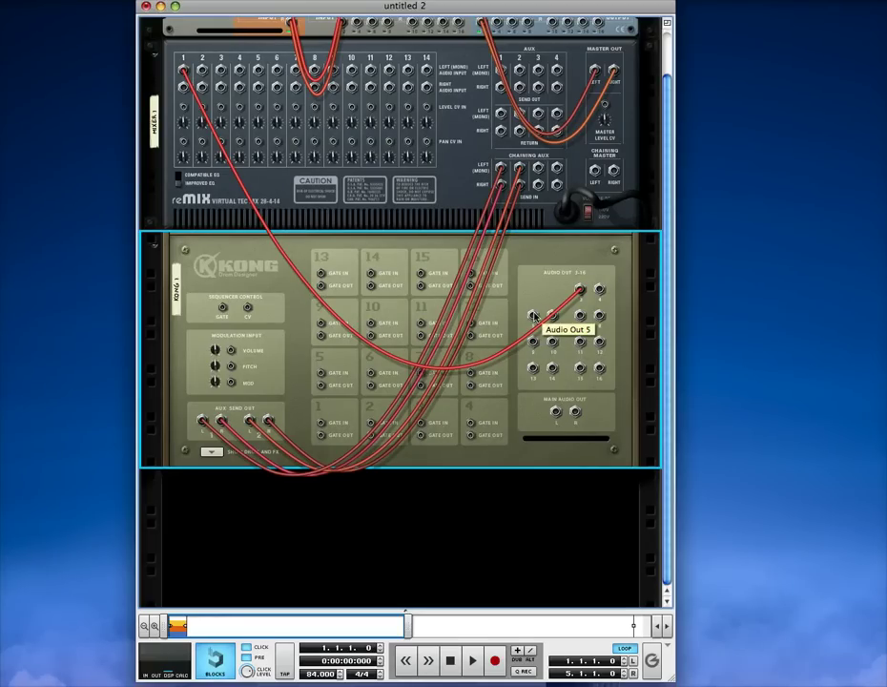
pyautogui.moveTo(534, 318); pyautogui.dragTo(203, 72)
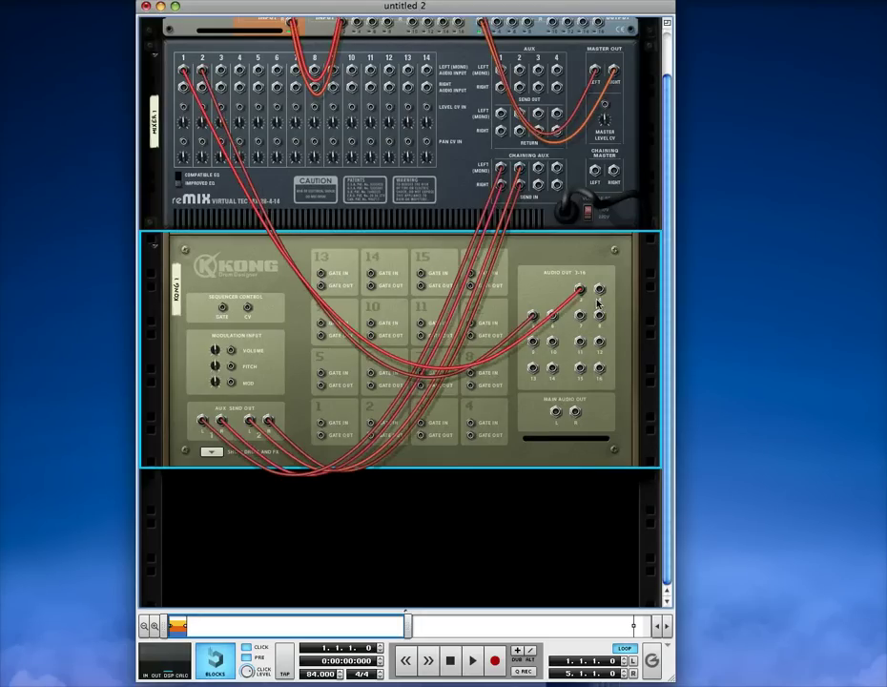
pyautogui.moveTo(581, 317); pyautogui.dragTo(222, 73)
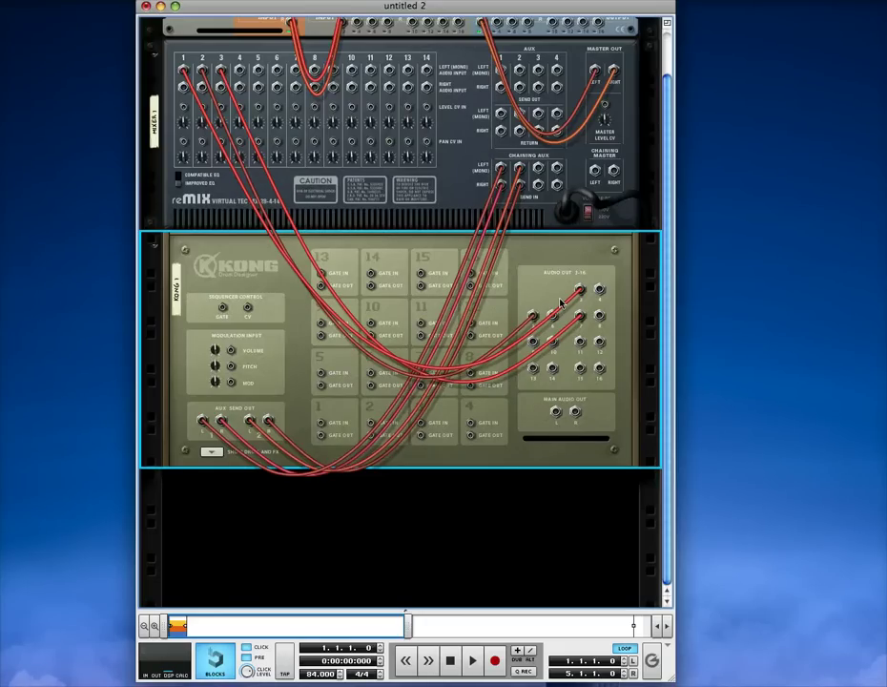
# Step: Flip the rack to the front and route Kong's Drum 1 to Output 3-4
pyautogui.press('Tab')
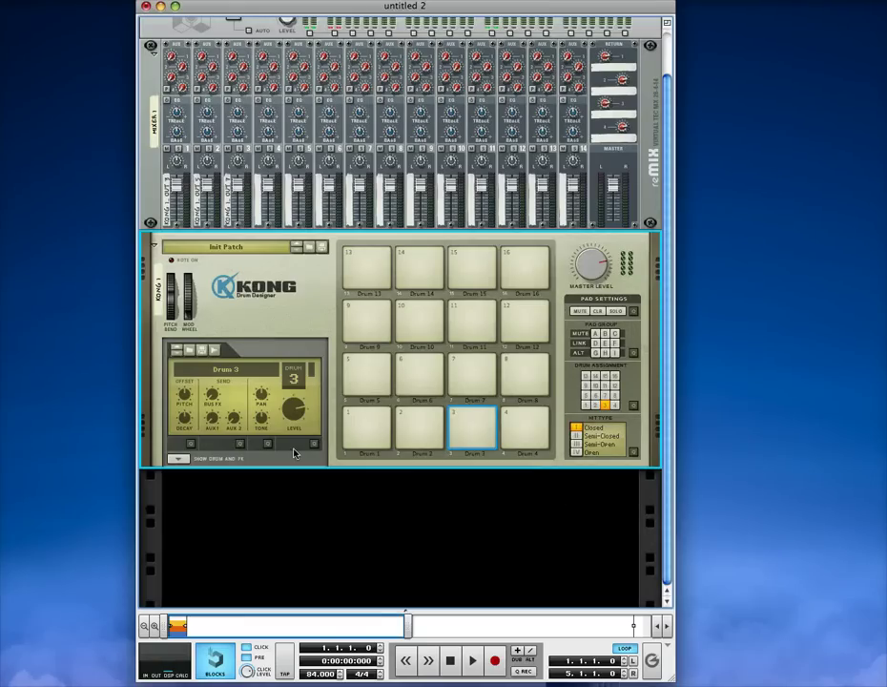
pyautogui.click(362, 429)
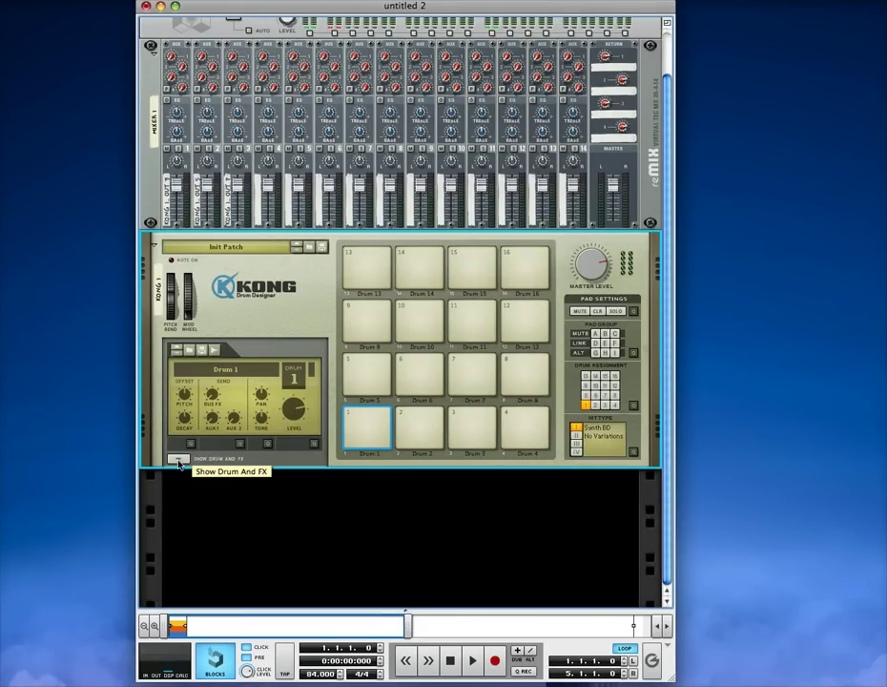
pyautogui.click(178, 460)
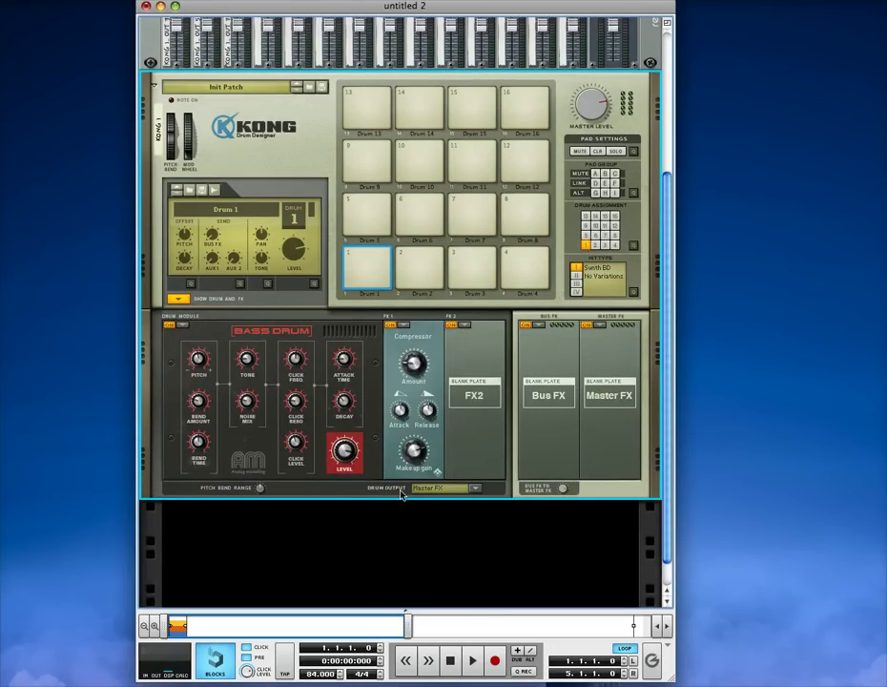
pyautogui.click(479, 491)
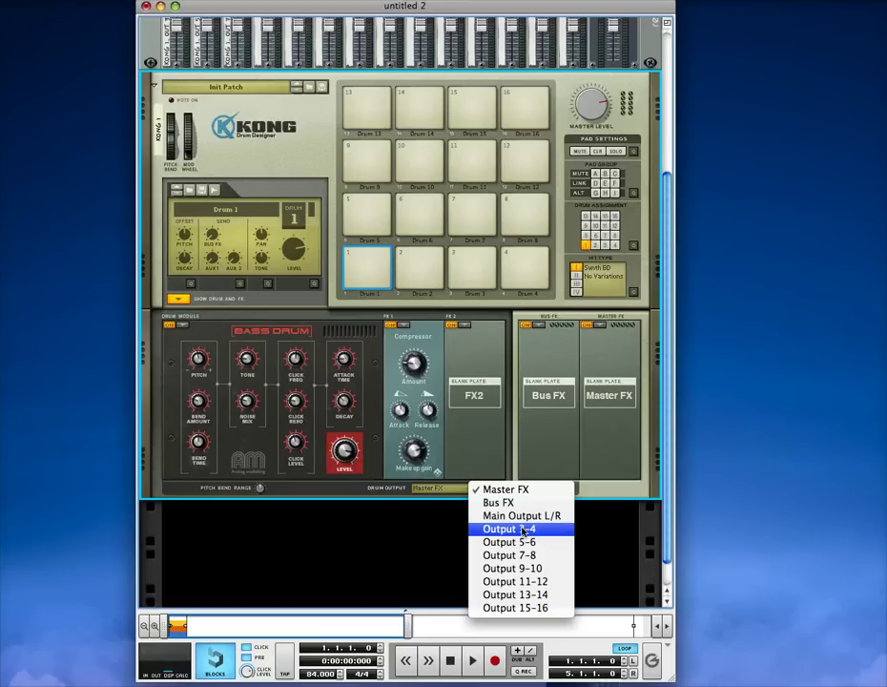
pyautogui.click(523, 530)
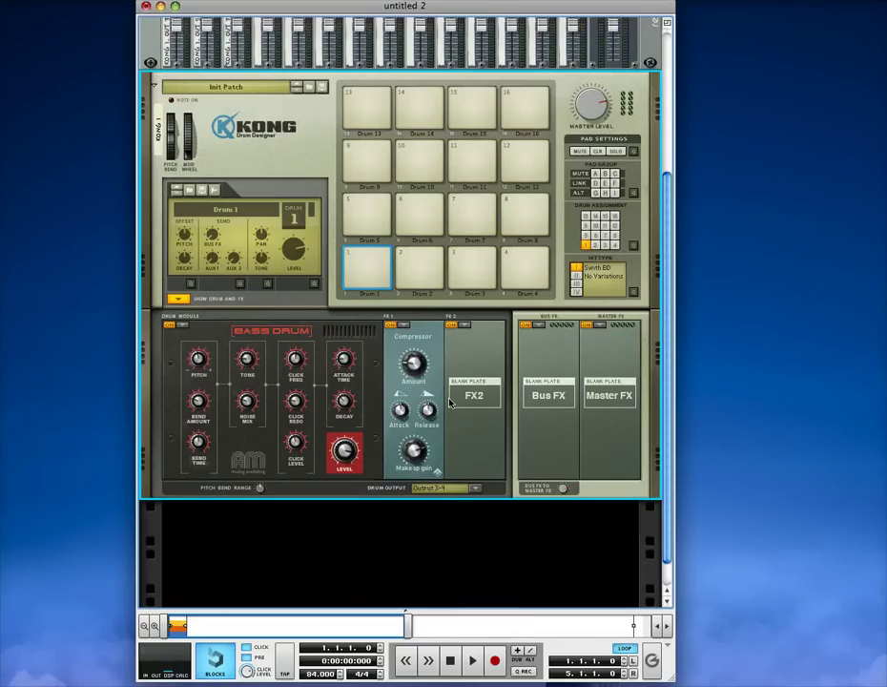
# Step: Route the Drum 2 snare to Output 5-6 and the Drum 3 hi-hat to Output 7-8
pyautogui.click(416, 282)
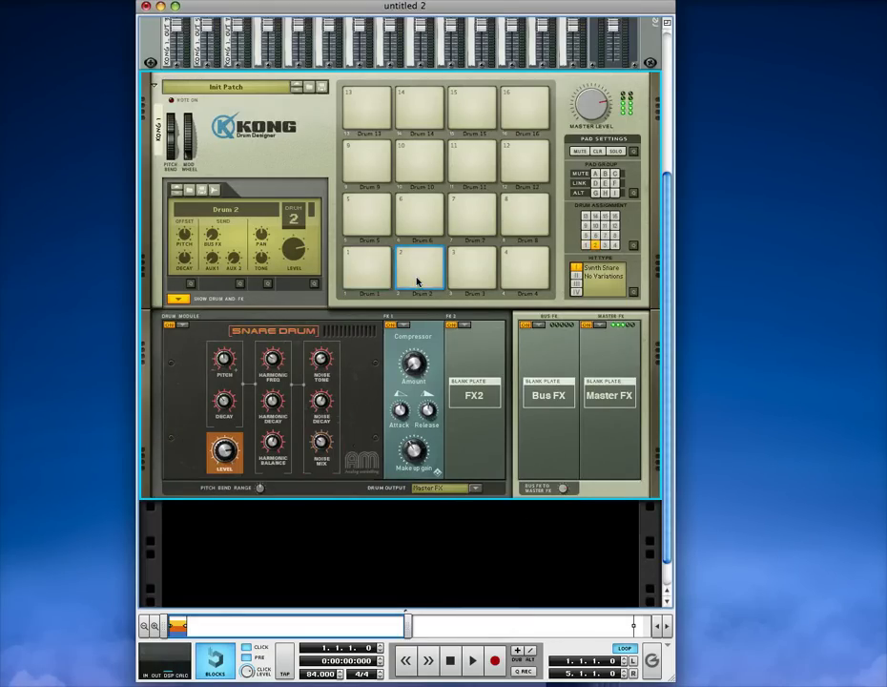
pyautogui.click(473, 488)
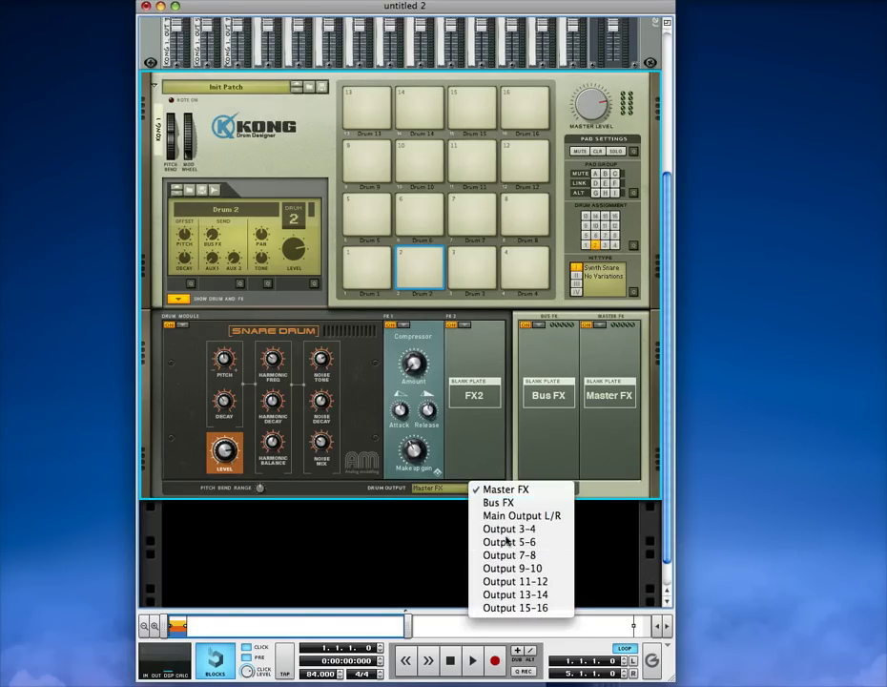
pyautogui.click(508, 542)
pyautogui.click(481, 275)
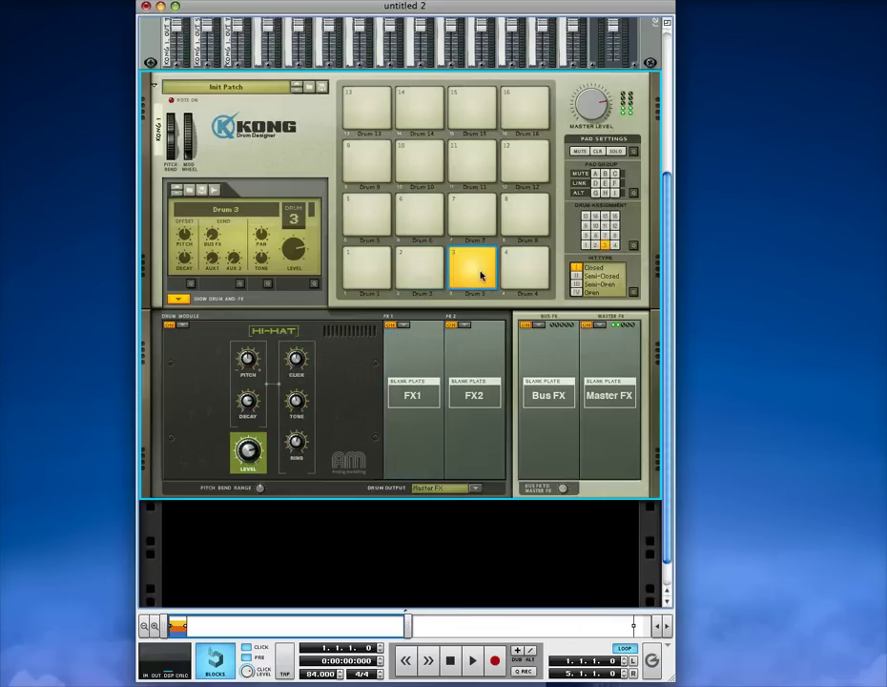
pyautogui.click(473, 488)
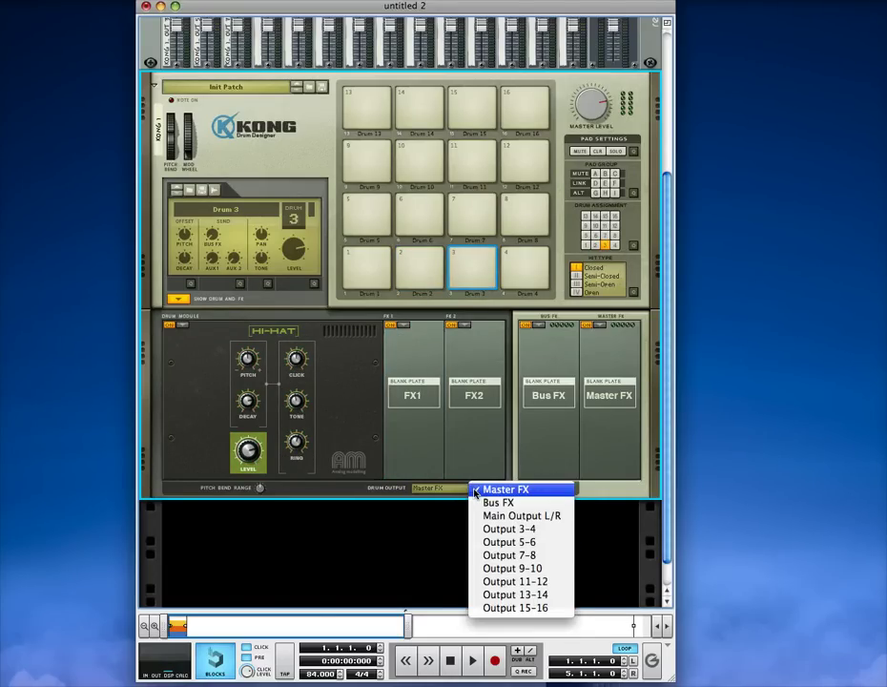
pyautogui.click(508, 555)
pyautogui.scroll(1, 417, 392)
pyautogui.scroll(3, 417, 392)
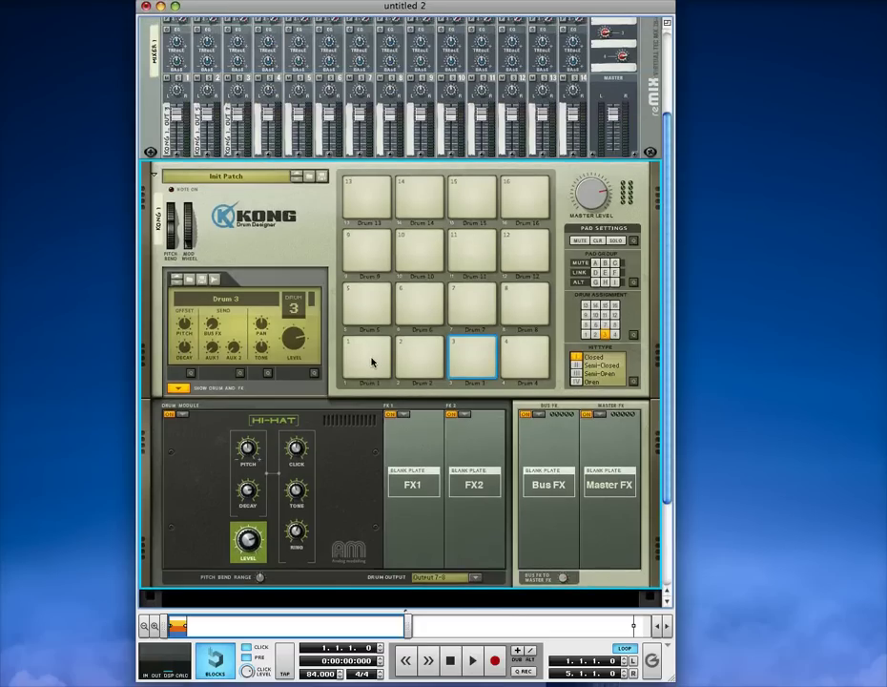
pyautogui.click(375, 370)
pyautogui.click(375, 370)
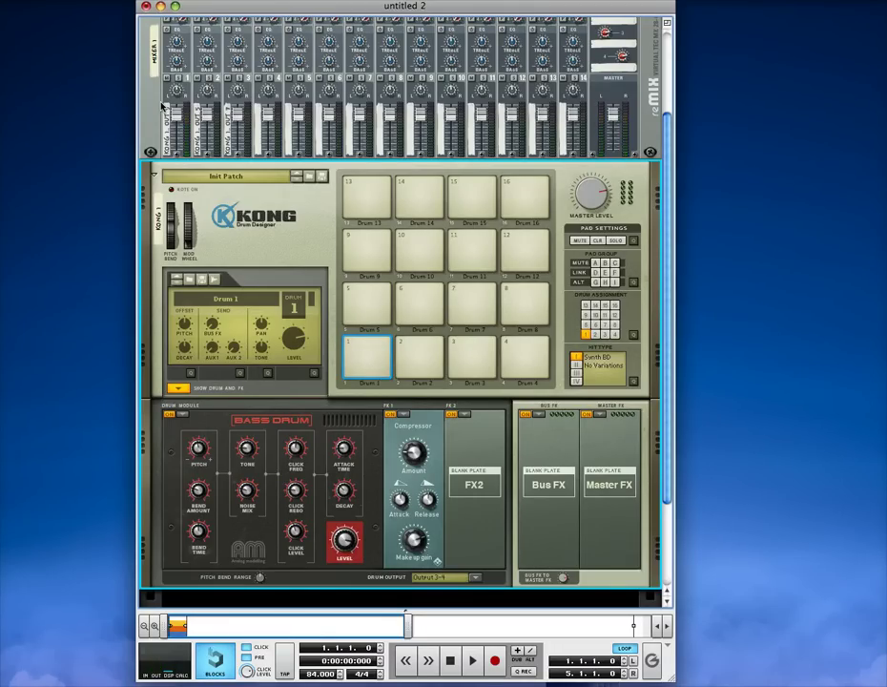
pyautogui.click(370, 358)
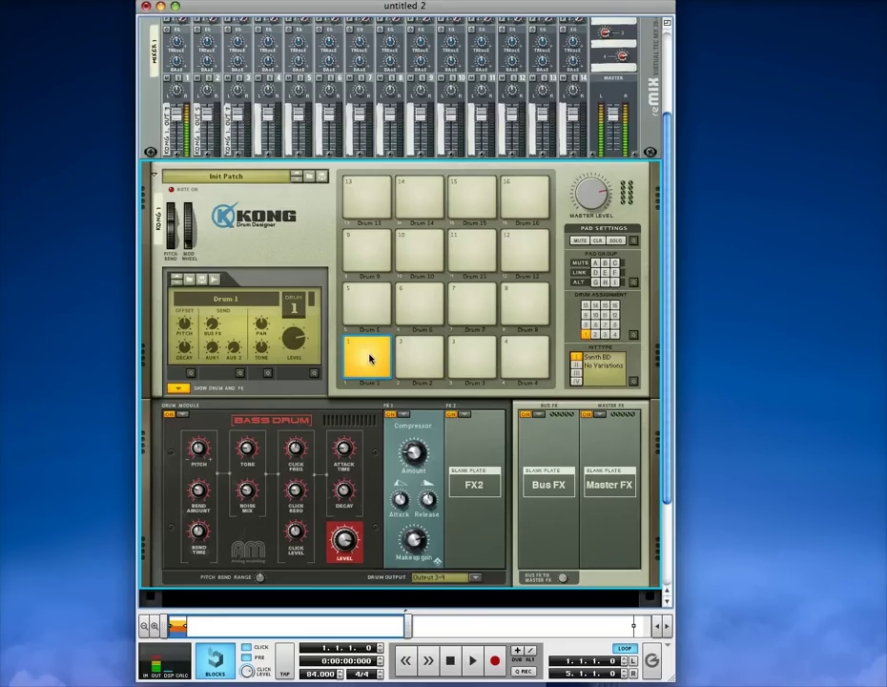
pyautogui.click(420, 361)
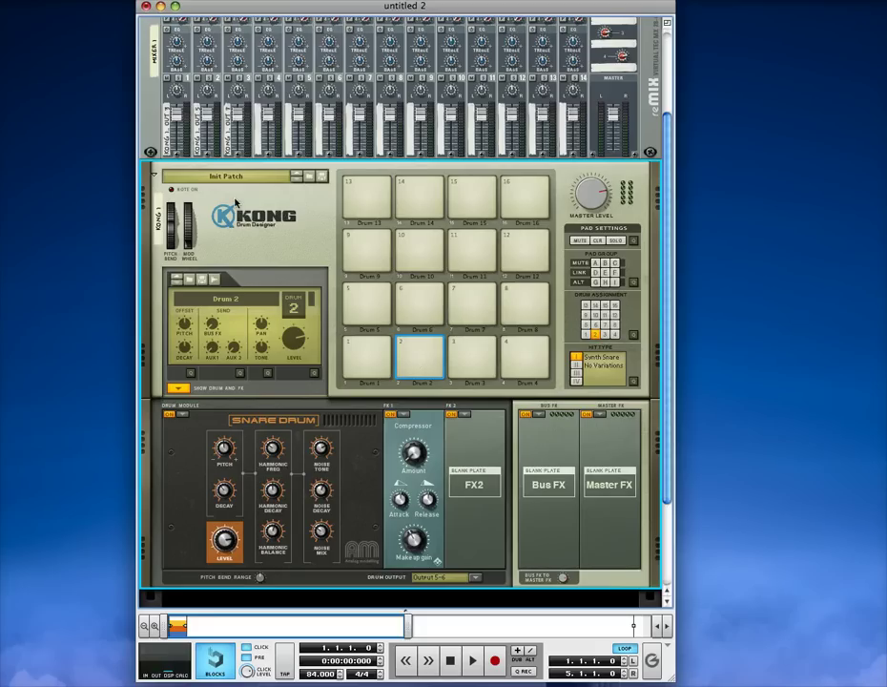
pyautogui.click(419, 370)
pyautogui.click(417, 370)
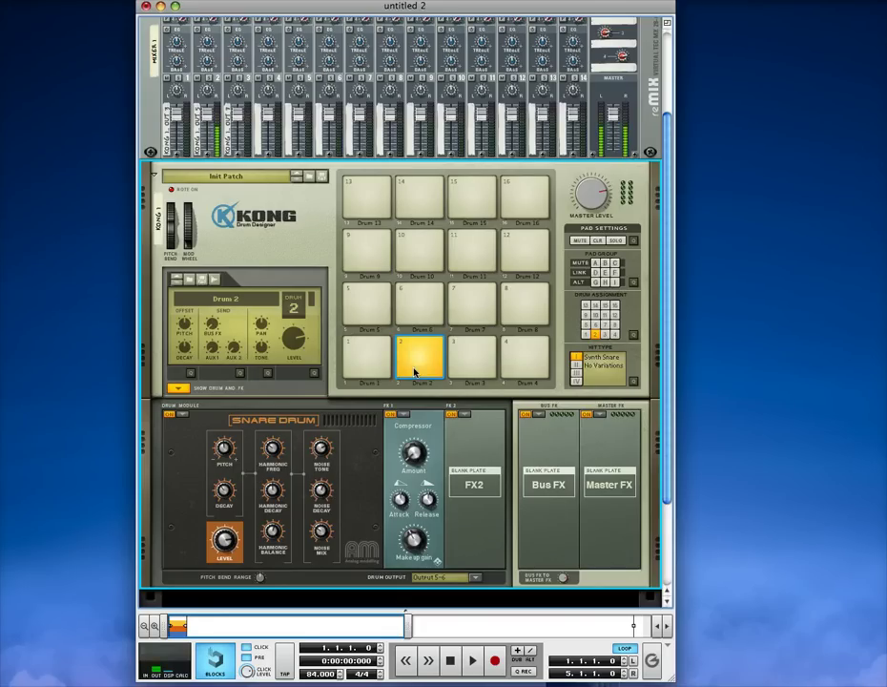
pyautogui.click(383, 366)
pyautogui.click(426, 366)
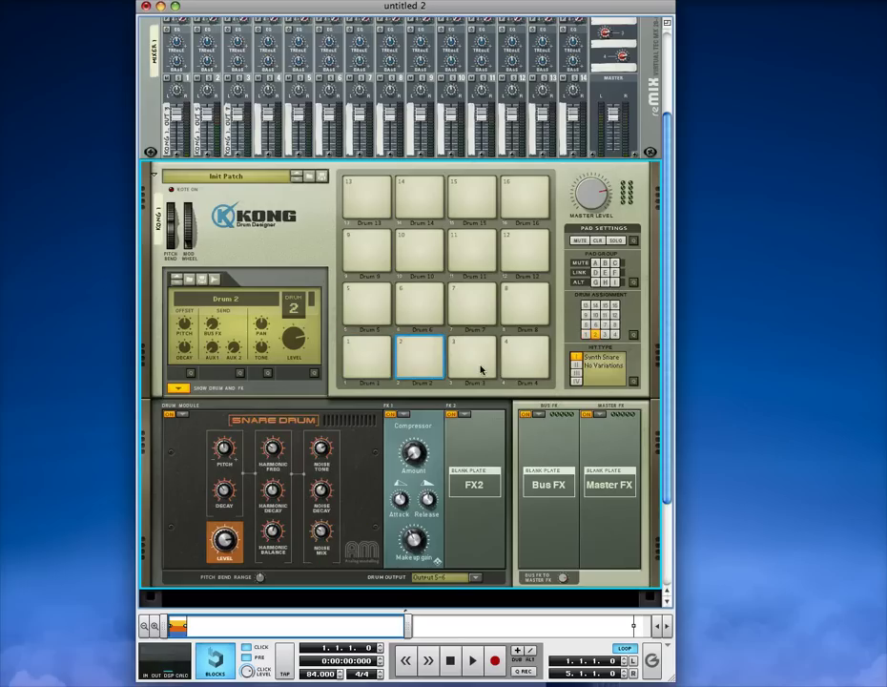
pyautogui.click(482, 370)
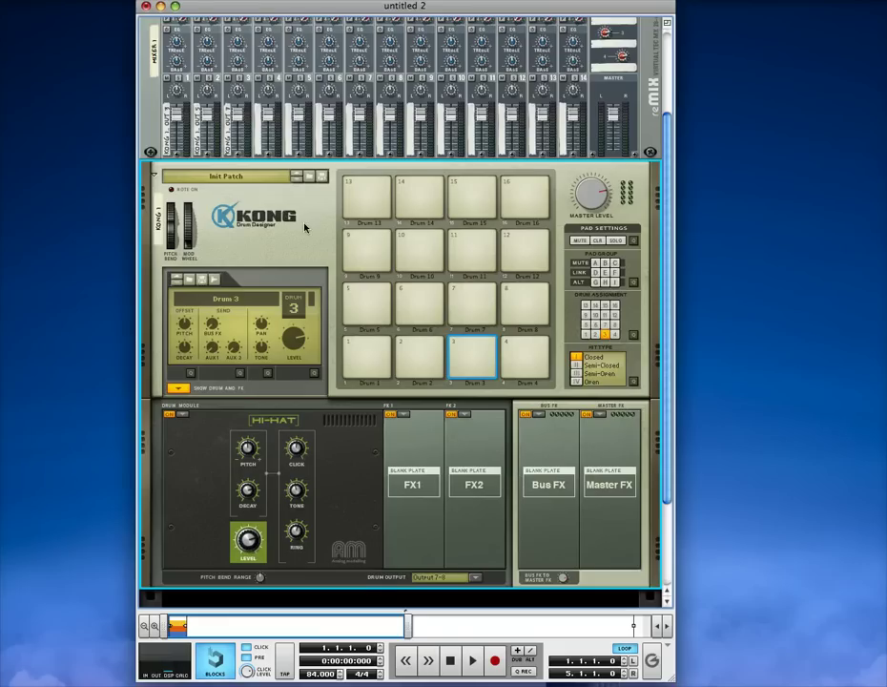
# Step: Insert an RV7000 Advanced Reverb connected to the selected mixer's aux send
pyautogui.scroll(3, 305, 227)
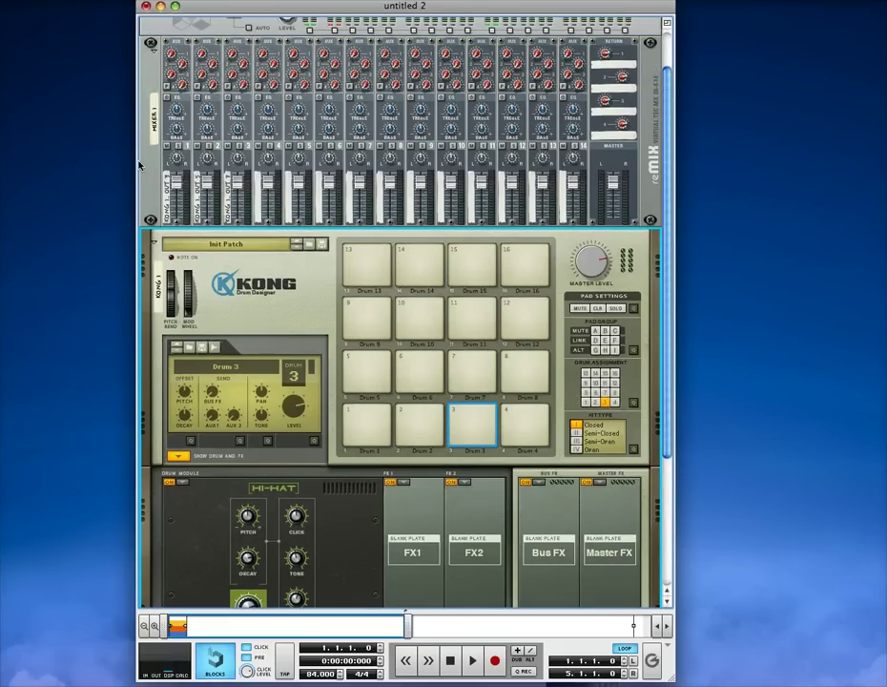
pyautogui.click(148, 93)
pyautogui.rightClick(148, 92)
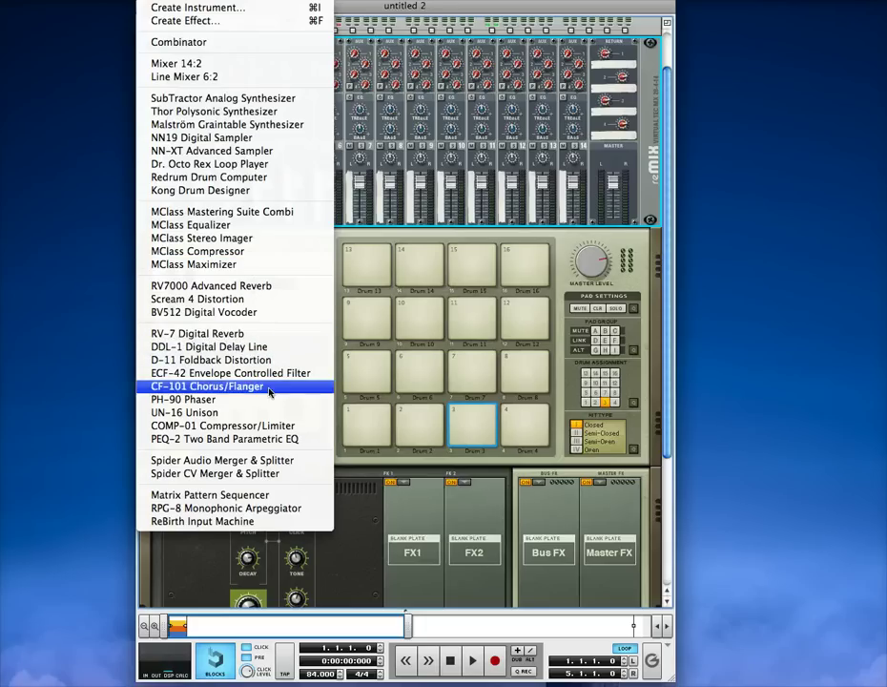
pyautogui.click(272, 287)
# Step: Raise mixer channel 2's Aux 1 reverb send to 48 while the song plays, then stop
pyautogui.click(160, 182)
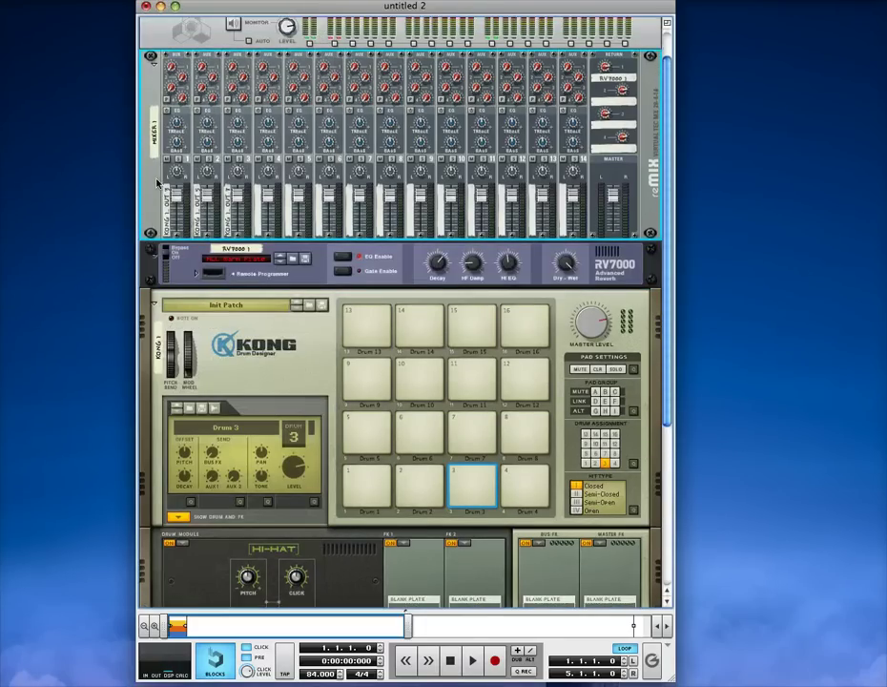
pyautogui.press('space')
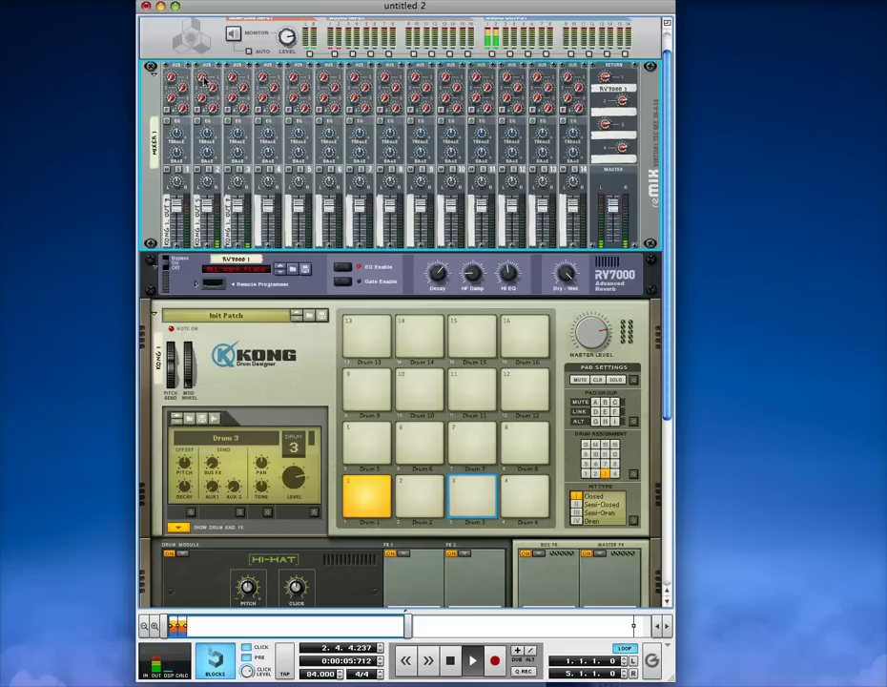
pyautogui.moveTo(202, 80); pyautogui.dragTo(199, 42)
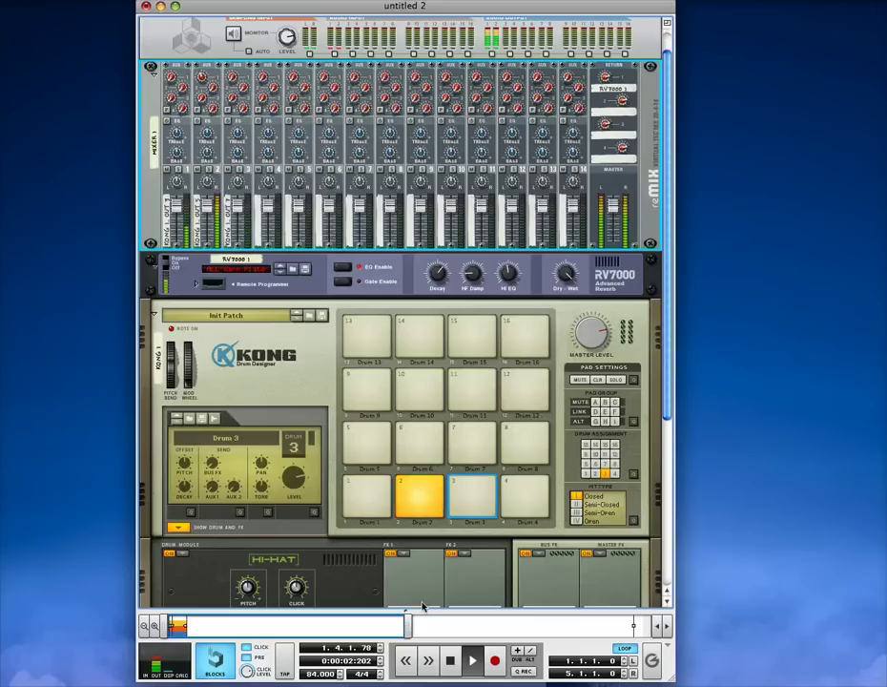
pyautogui.click(452, 671)
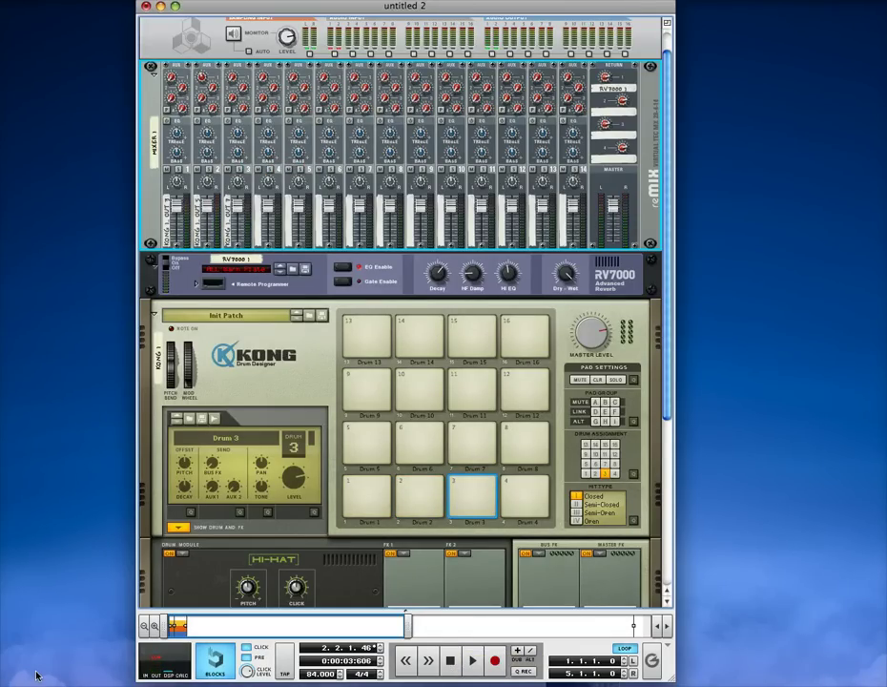